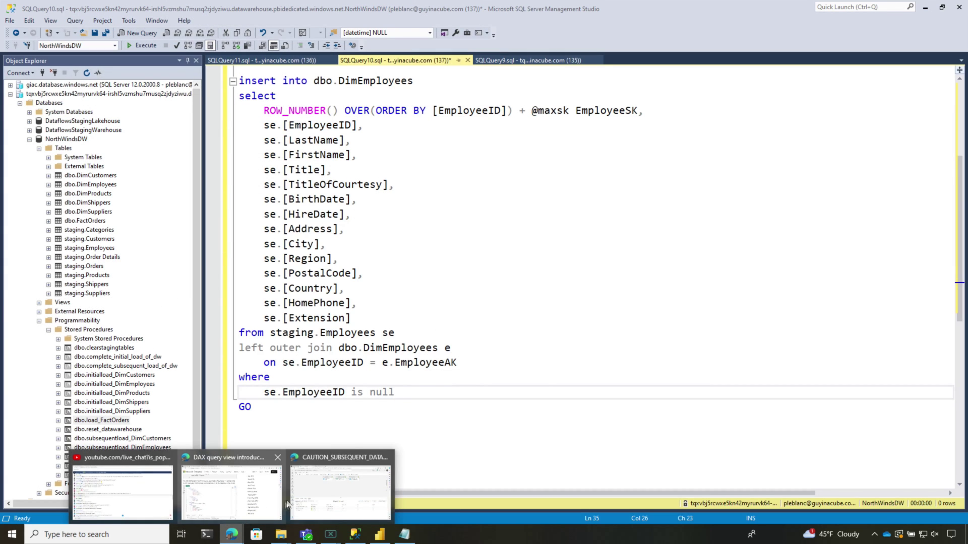
# After reading the DimEmployees new-employee insert query, return to the Fabric browser window.
pyautogui.click(341, 488)
# Open the stage_Orders dataflow in Warehouse_Final and view the dw_Orders and dw_OrderDetails queries.
pyautogui.click(36, 355)
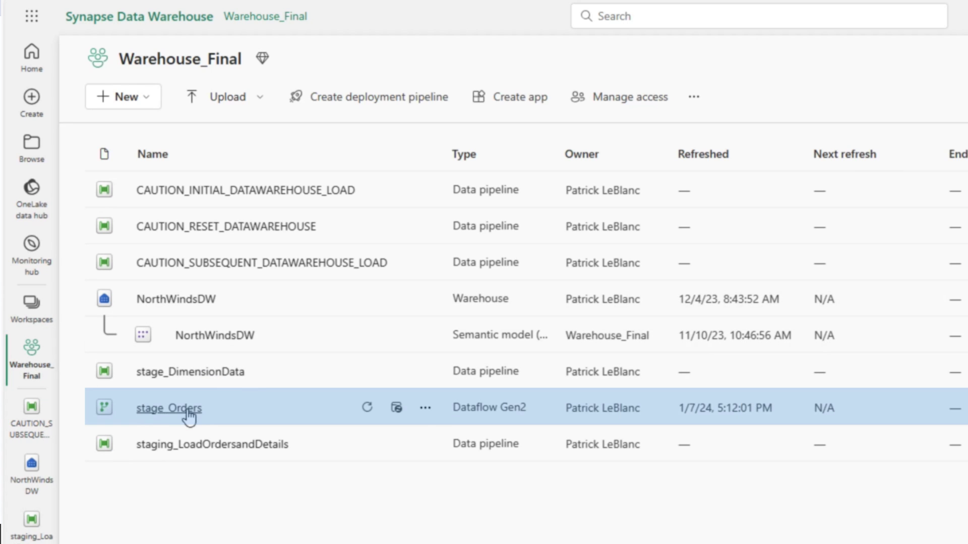
pyautogui.click(187, 409)
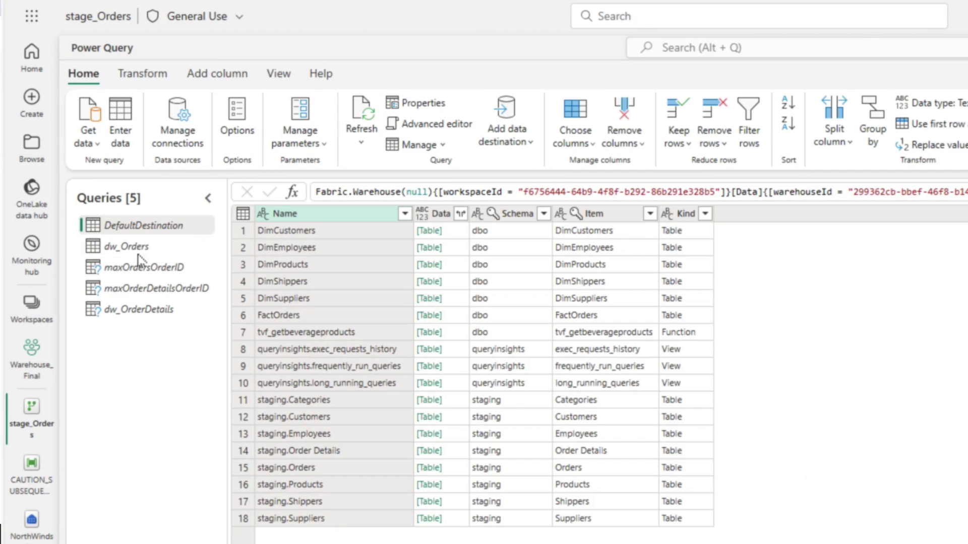
pyautogui.click(137, 254)
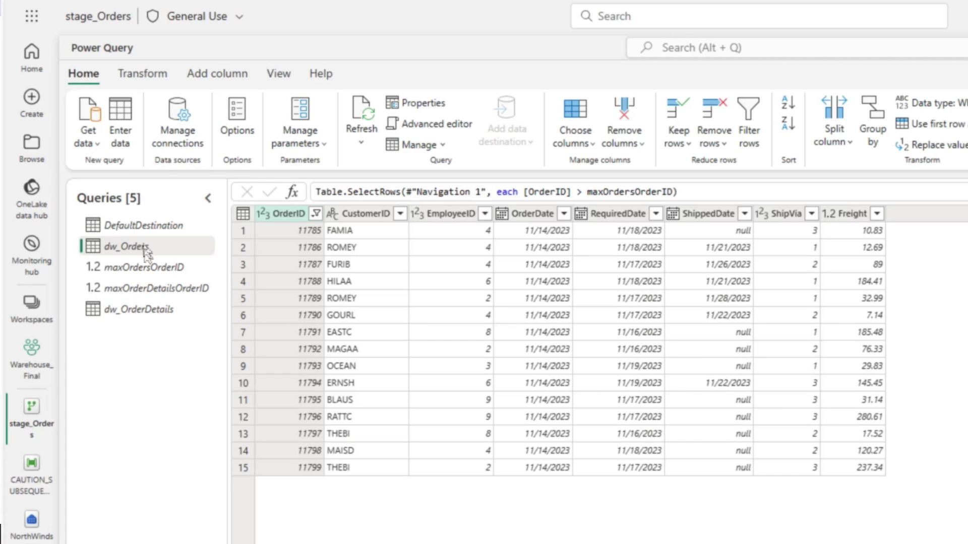
pyautogui.click(148, 311)
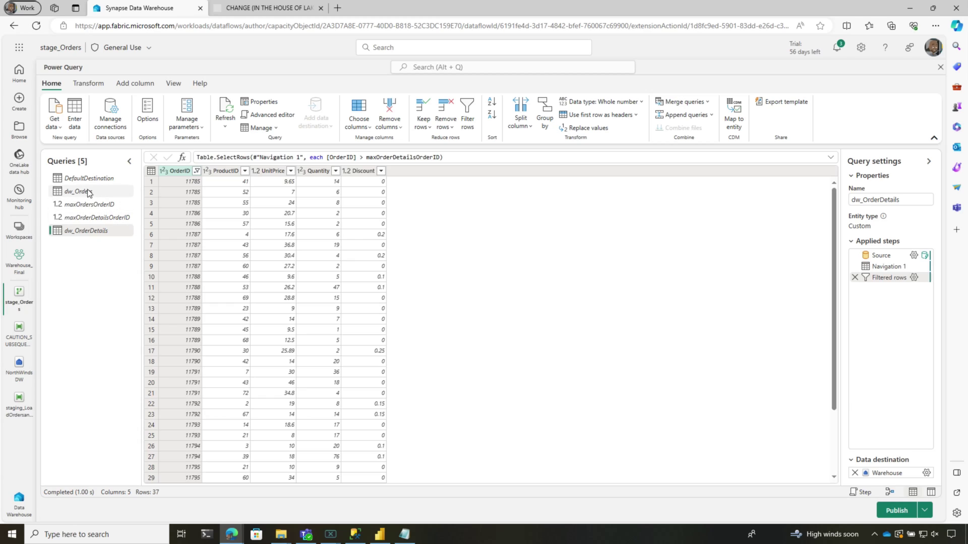
# Check dw_OrderDetails' warehouse data destination, revisit dw_Orders, and exit the dataflow editor.
pyautogui.click(89, 194)
pyautogui.click(95, 231)
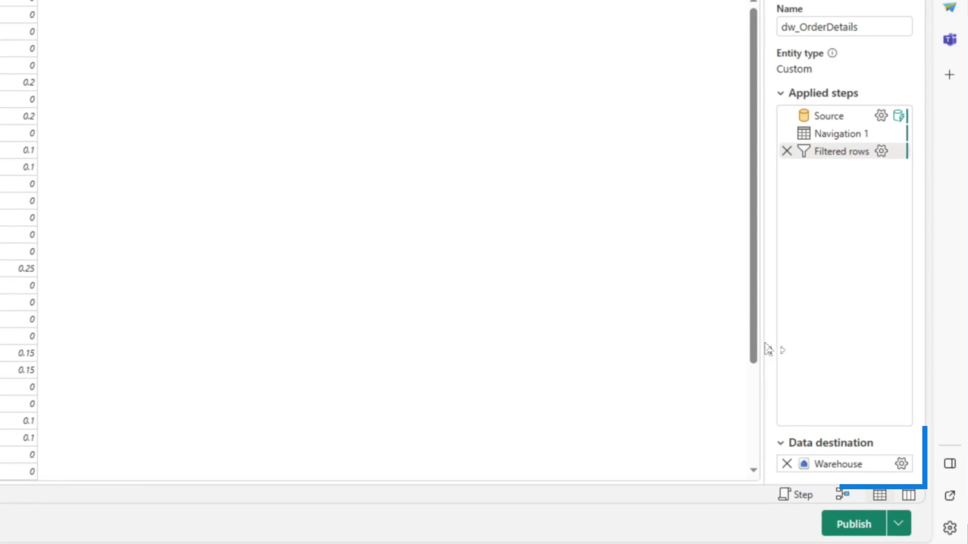
pyautogui.click(901, 464)
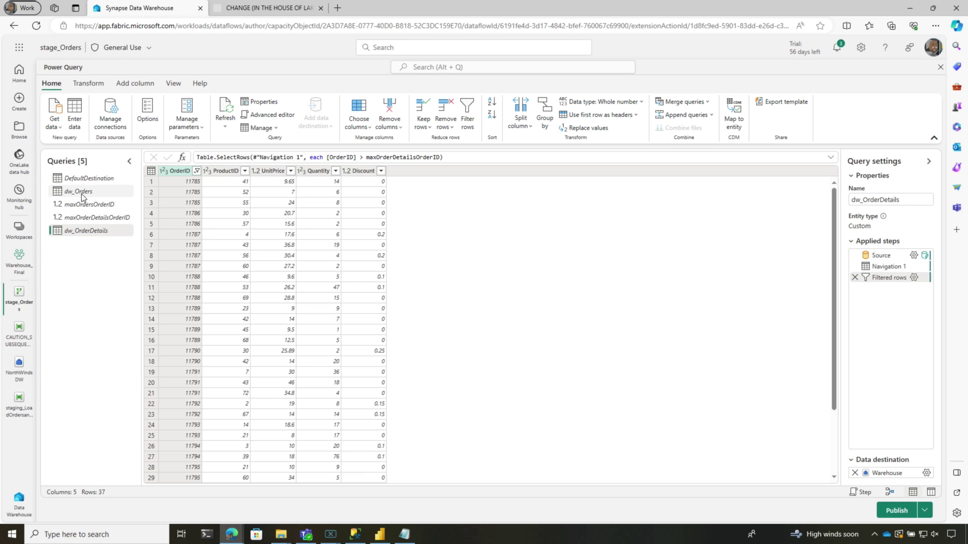
pyautogui.click(81, 194)
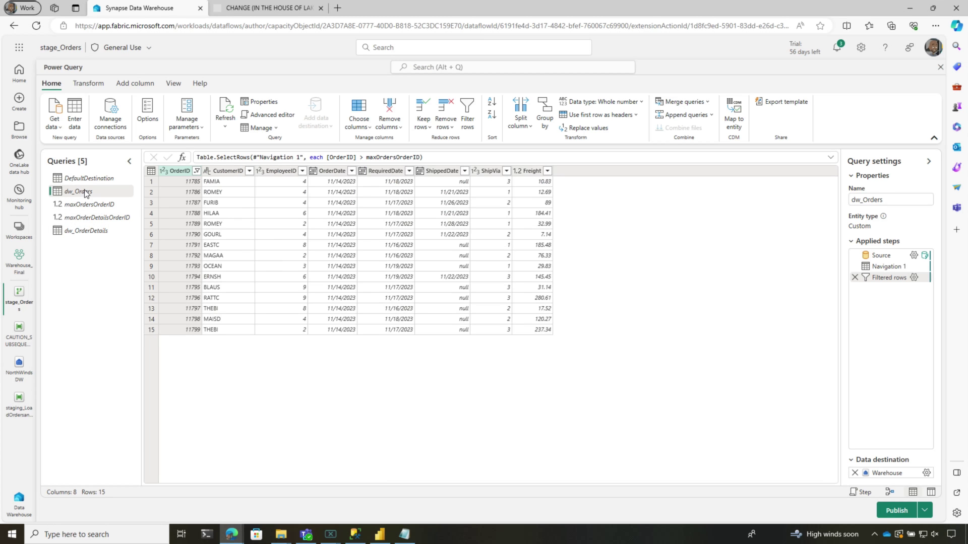
pyautogui.click(940, 67)
# Confirm leaving the dataflow, open NorthWindsDW, collapse dbo and list the staging tables.
pyautogui.click(504, 300)
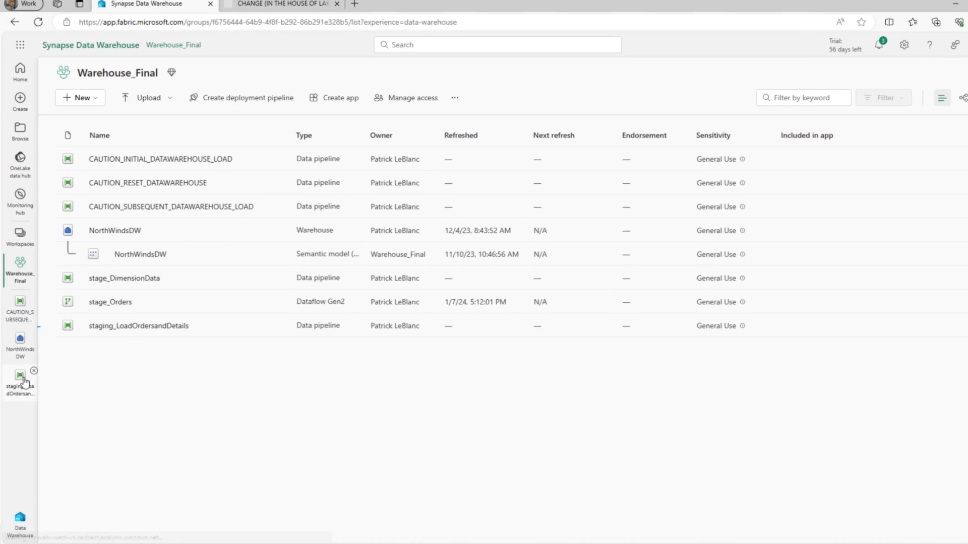
pyautogui.click(19, 330)
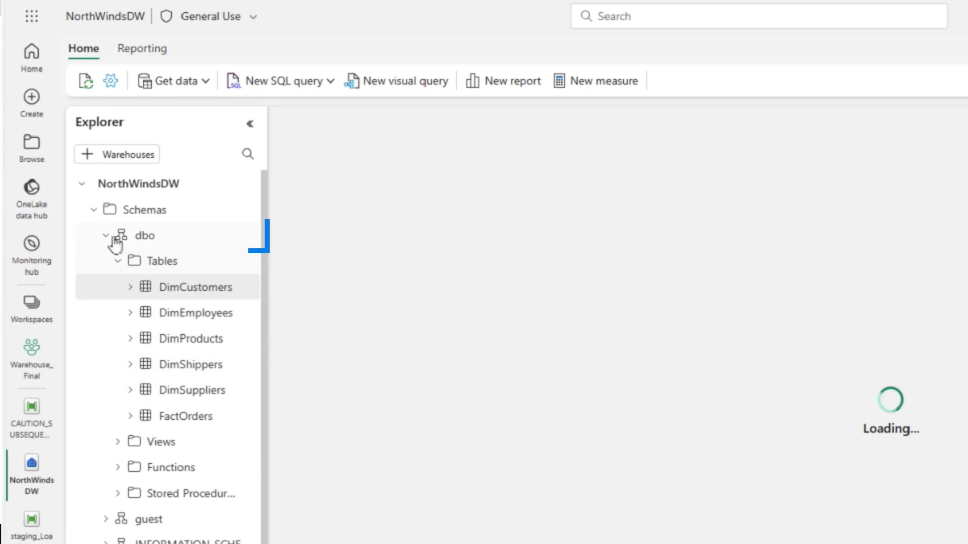
pyautogui.click(106, 235)
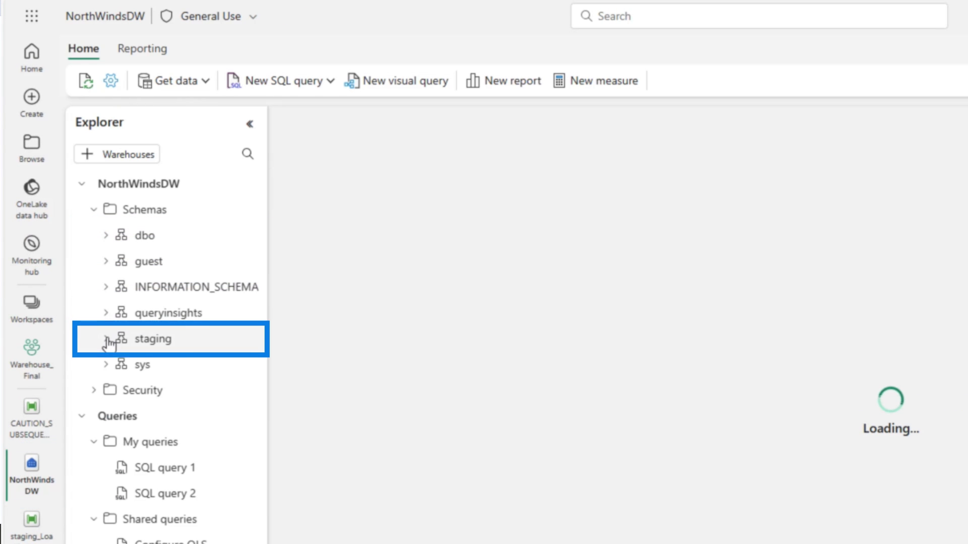
pyautogui.click(119, 365)
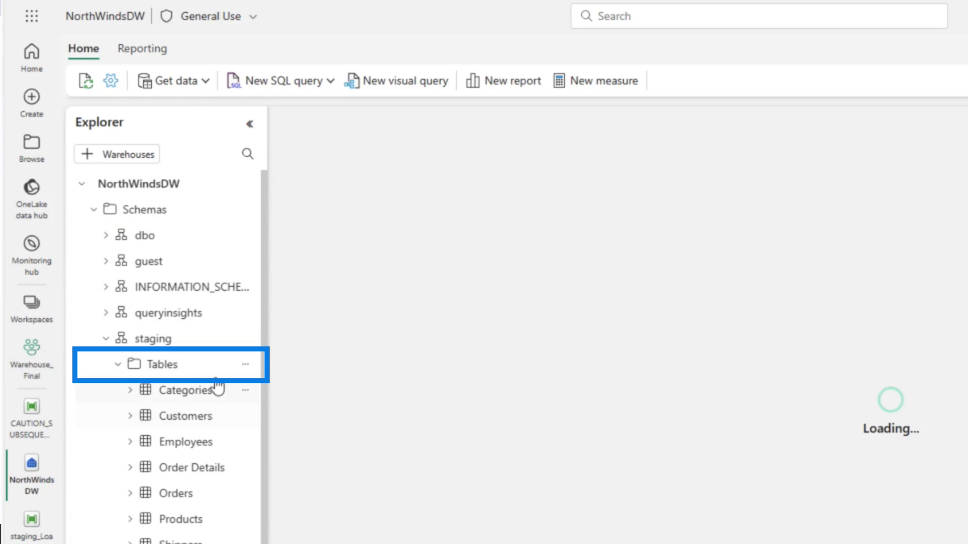
pyautogui.scroll(-5, 218, 428)
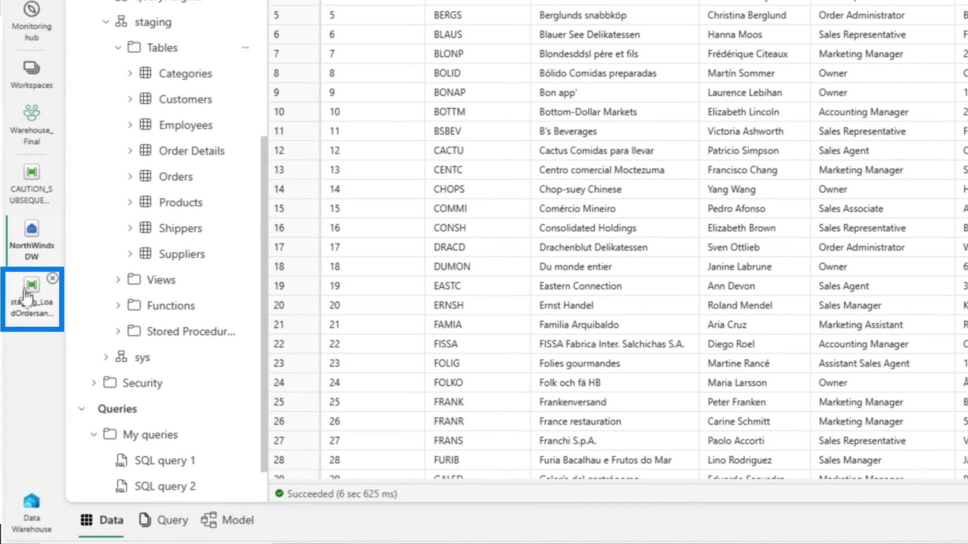
# Open staging_LoadOrdersandDetails and view the Dataflow activity's settings showing stage_Orders.
pyautogui.click(27, 307)
pyautogui.moveTo(471, 131)
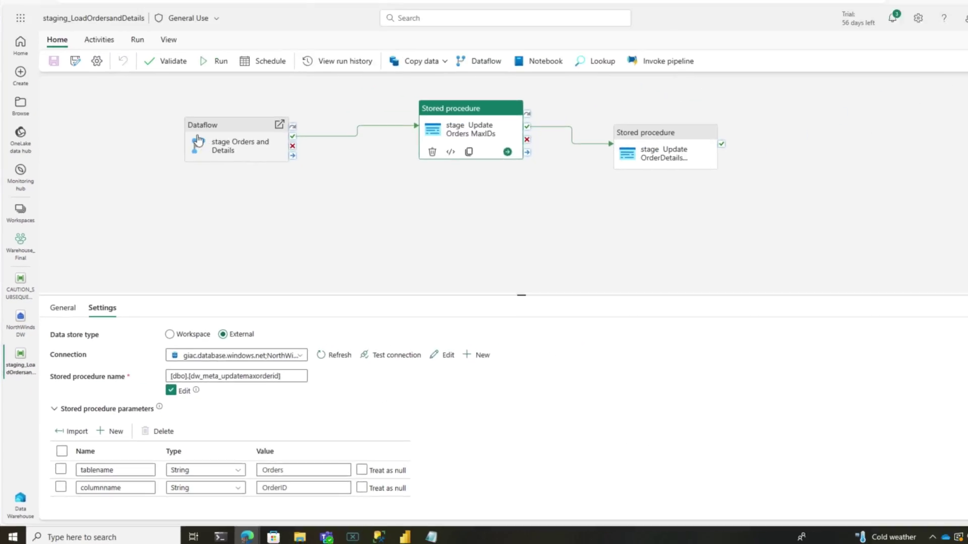
pyautogui.click(211, 153)
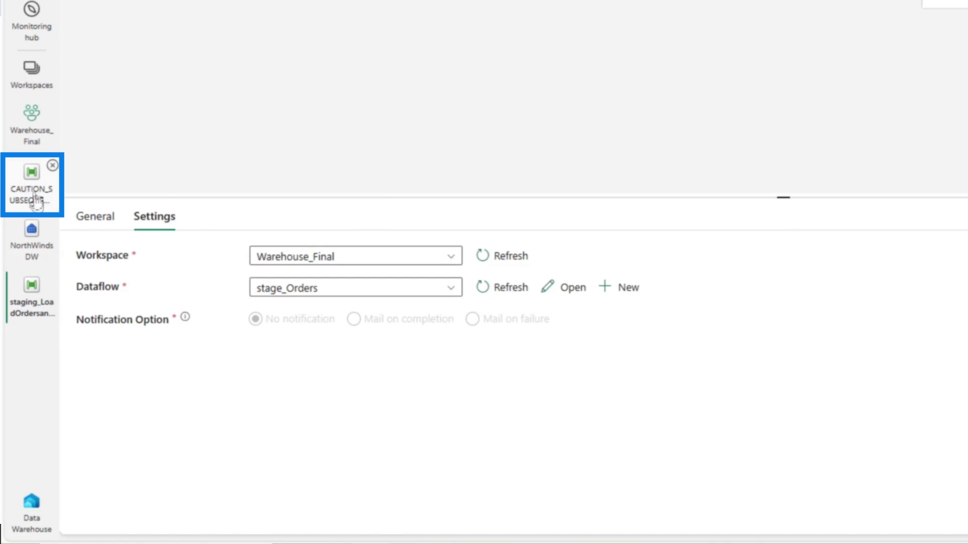
# Review the CAUTION_SUBSEQUENT pipeline's succeeded run, then switch to the stored procedure scripts.
pyautogui.click(32, 190)
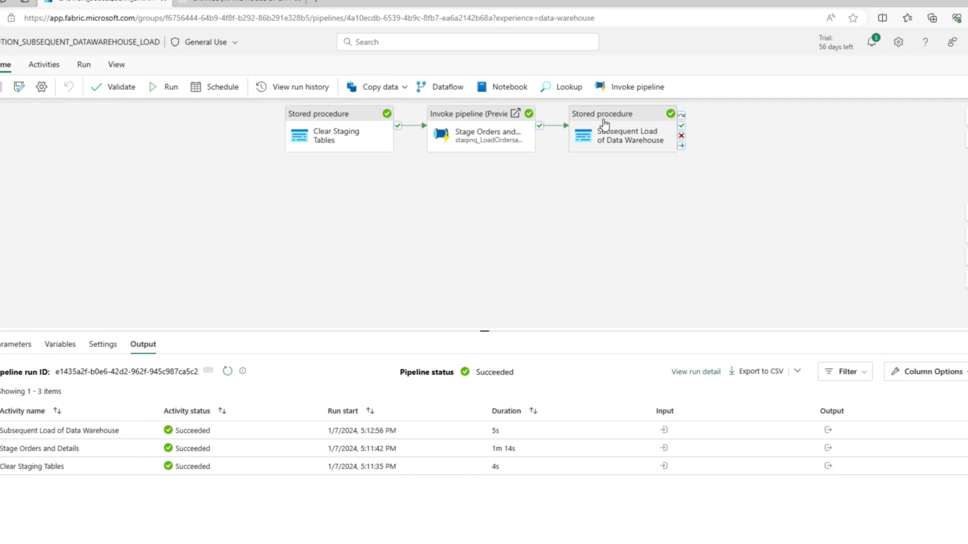
pyautogui.click(360, 535)
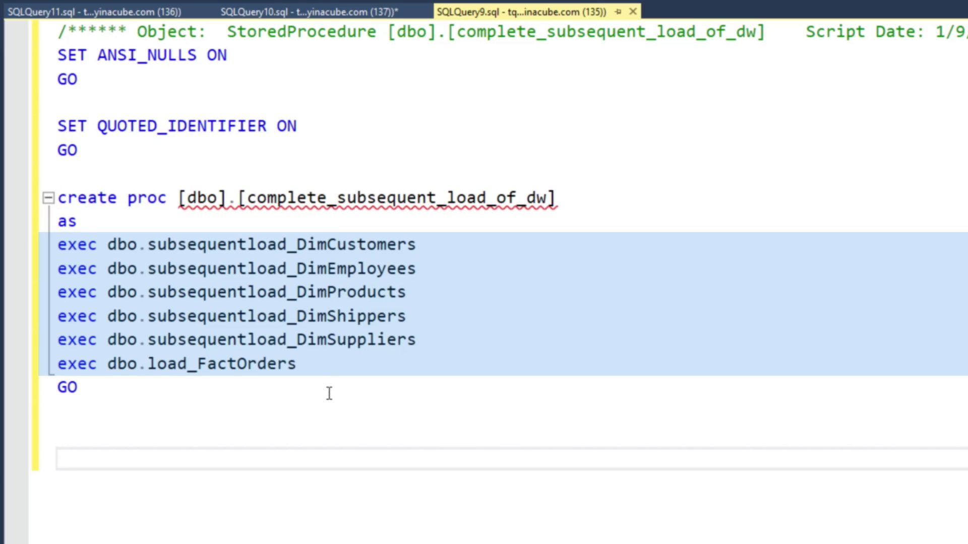
# Clear the text selection in the complete_subsequent_load_of_dw procedure script.
pyautogui.click(327, 250)
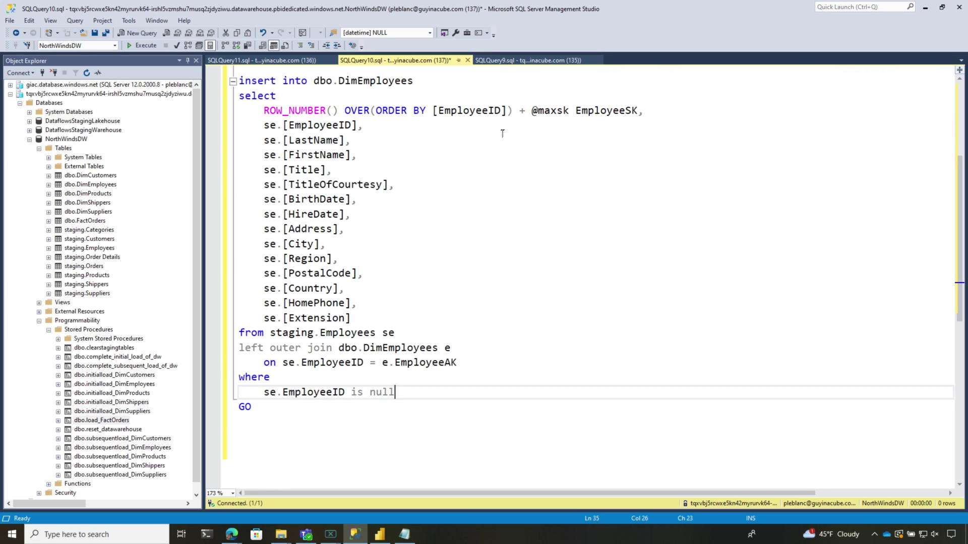
pyautogui.scroll(4, 468, 146)
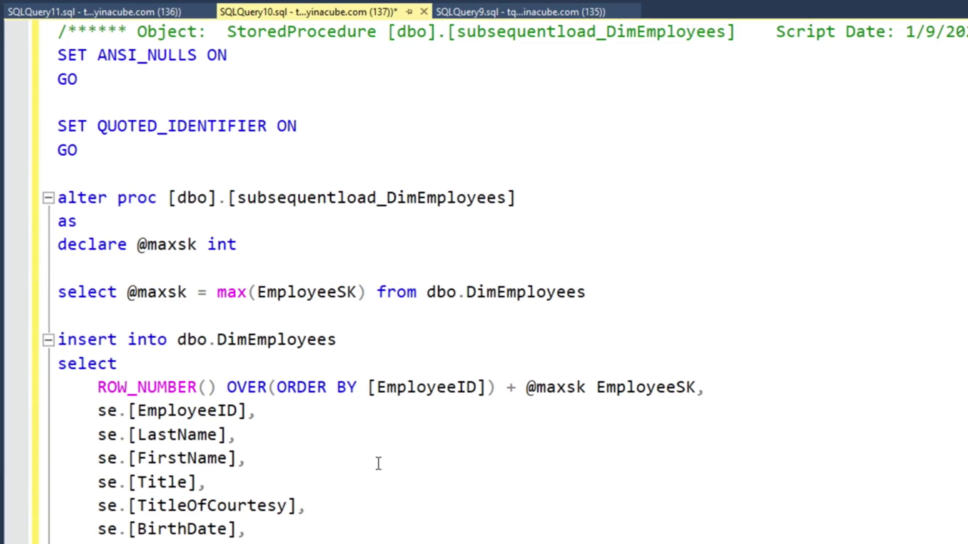
pyautogui.scroll(-1, 340, 462)
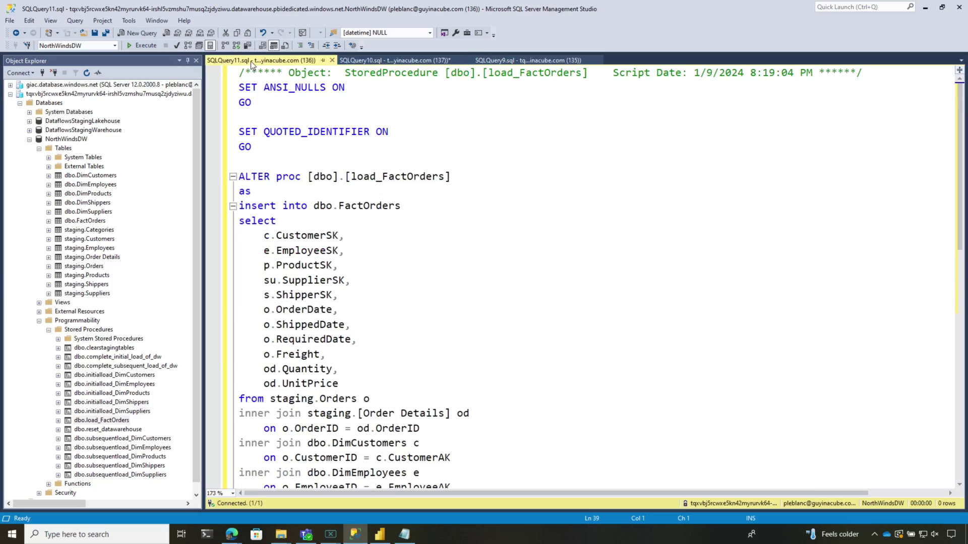
pyautogui.scroll(-2, 452, 242)
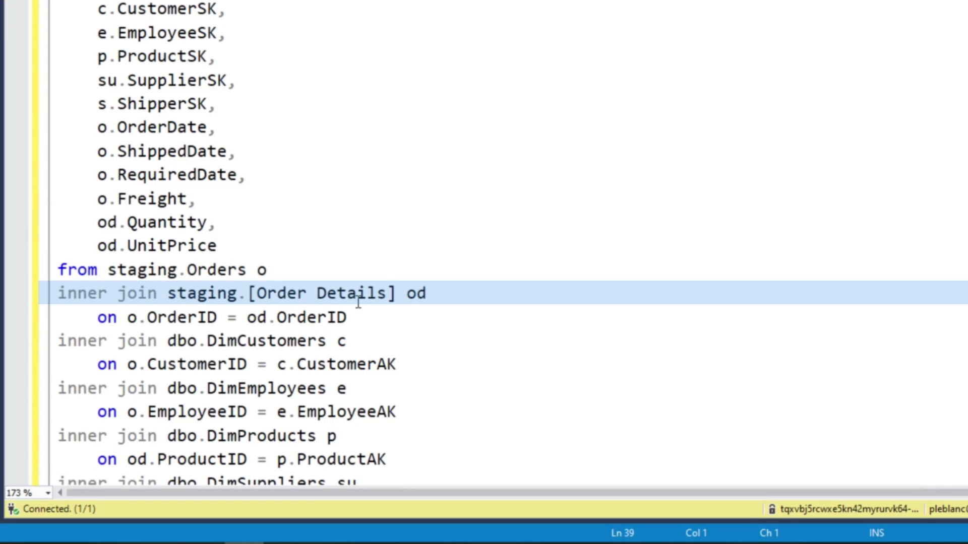
pyautogui.scroll(-1, 360, 302)
pyautogui.scroll(-1, 357, 303)
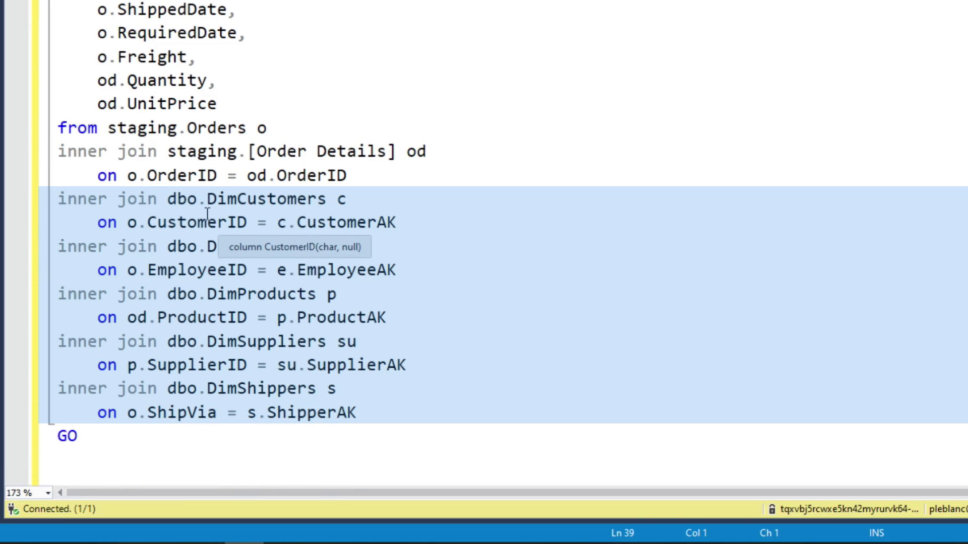
pyautogui.doubleClick(256, 199)
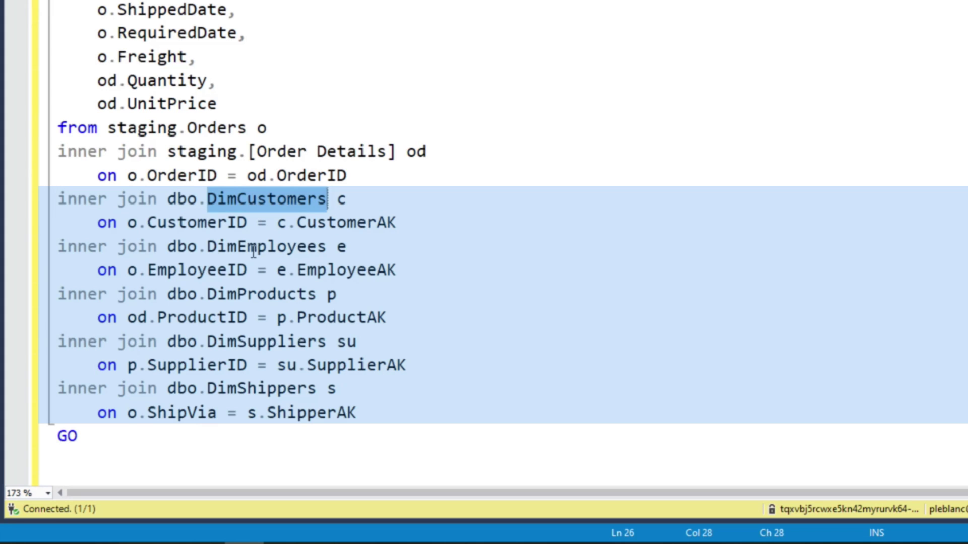
pyautogui.scroll(3, 303, 227)
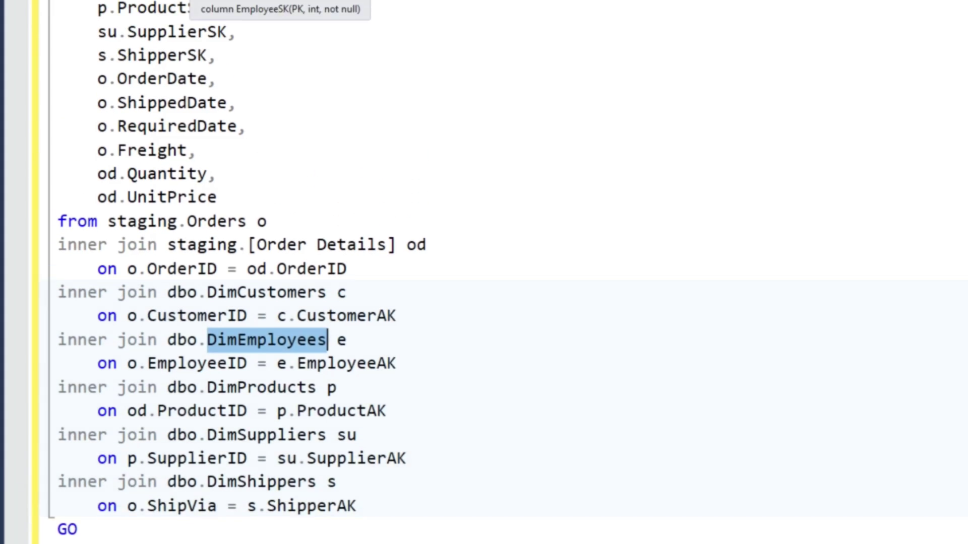
pyautogui.click(189, 102)
pyautogui.click(178, 173)
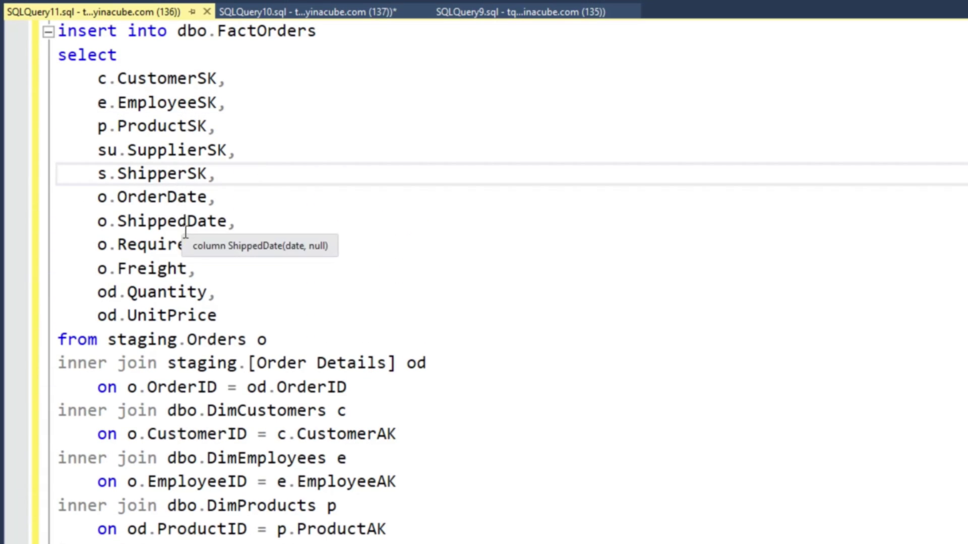